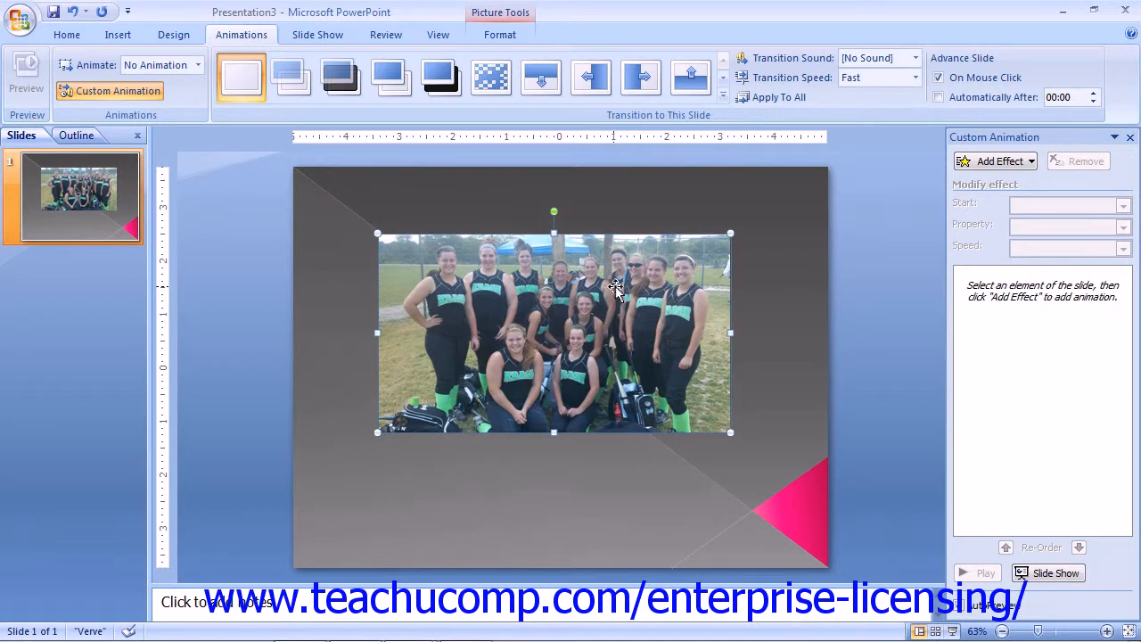
Add the Diamond entrance effect to the team picture after previewing the Box and Circle effects.
click(1018, 163)
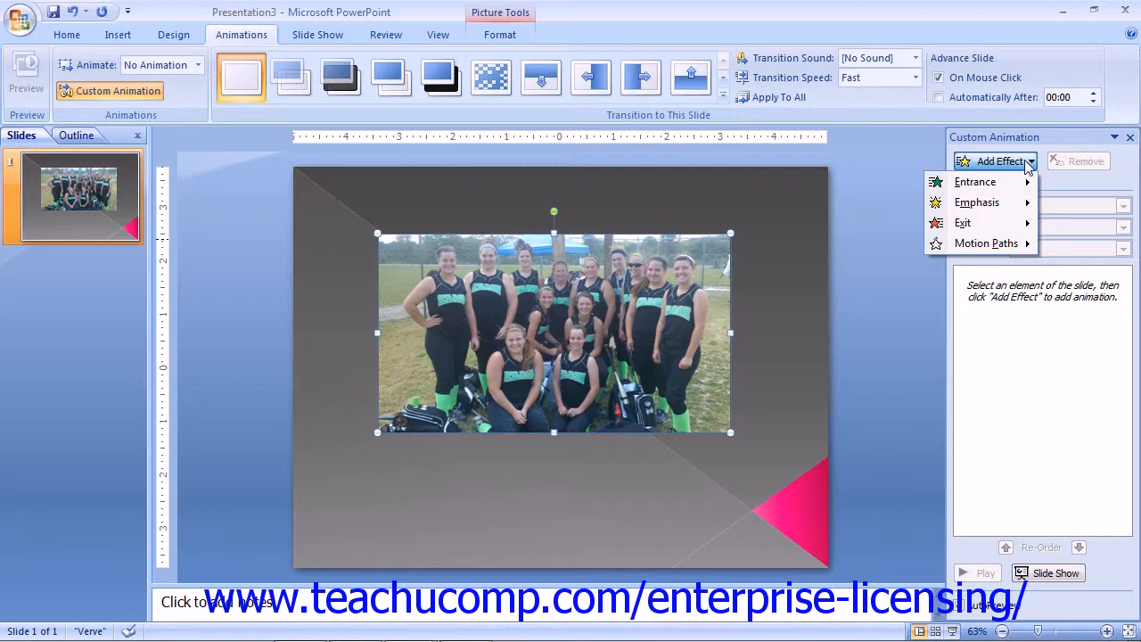
mouse_move(995, 186)
mouse_move(996, 247)
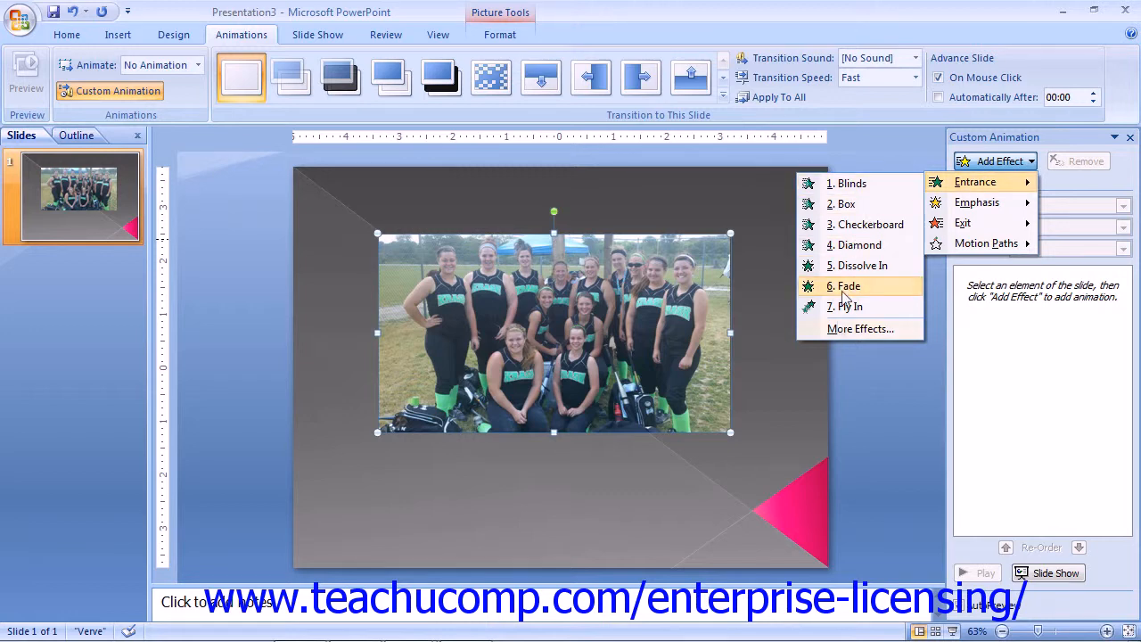
click(856, 329)
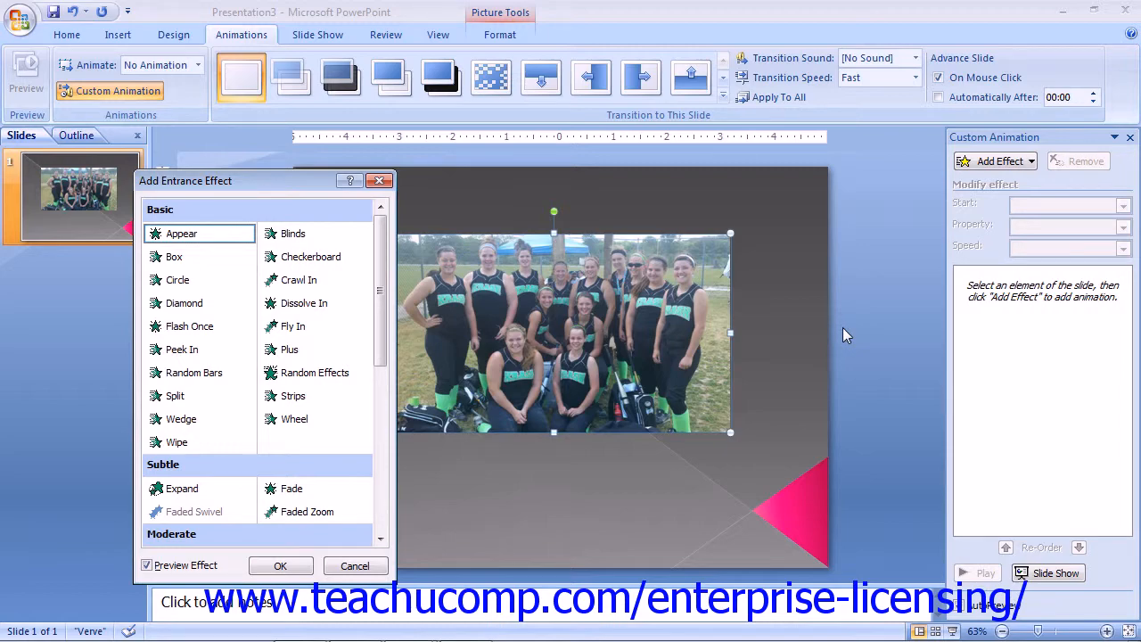
drag(293, 182, 908, 158)
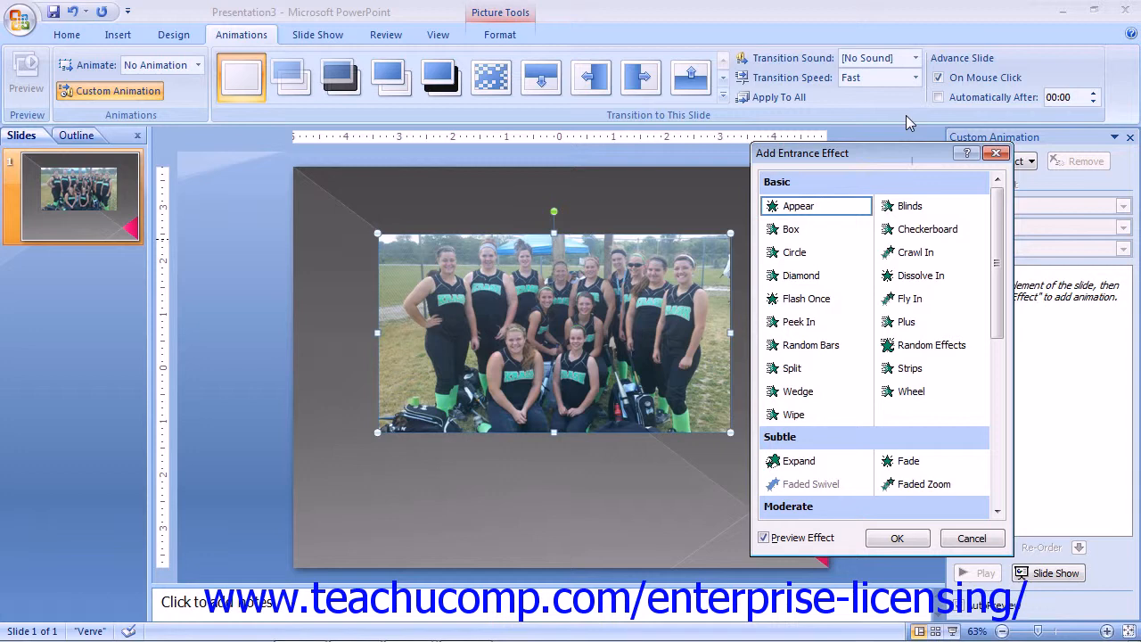
click(813, 228)
click(806, 256)
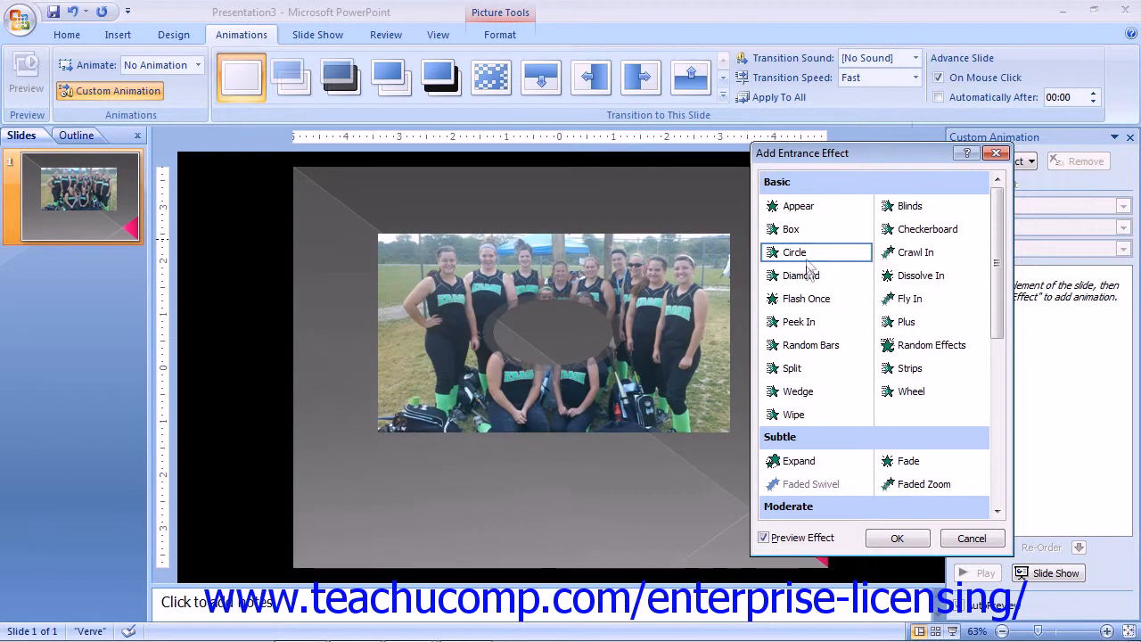
click(809, 277)
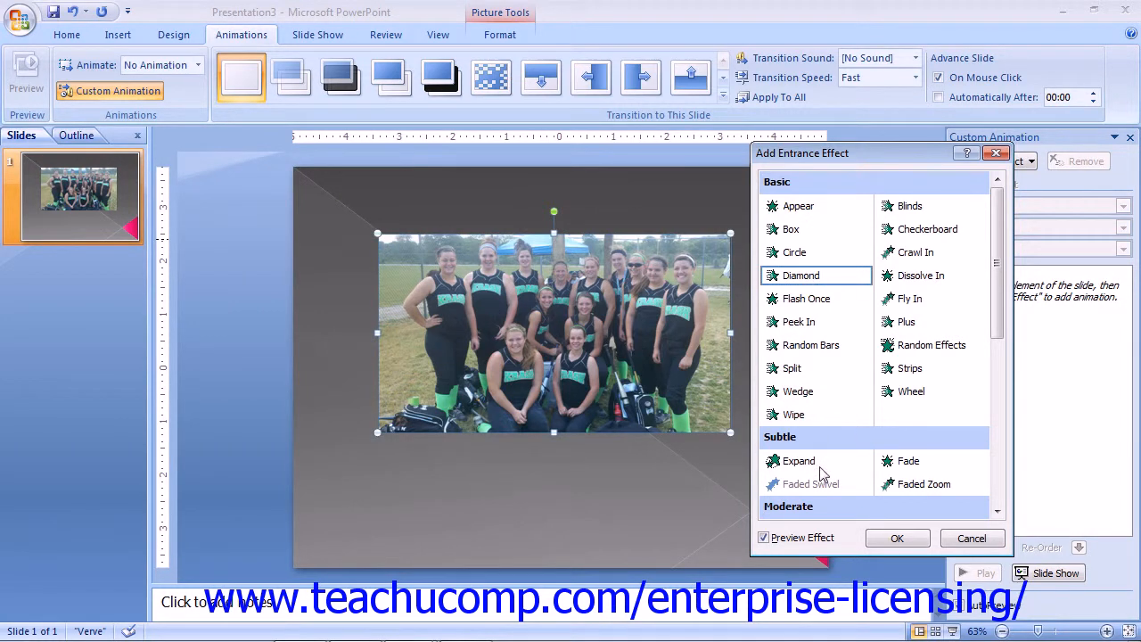
click(764, 539)
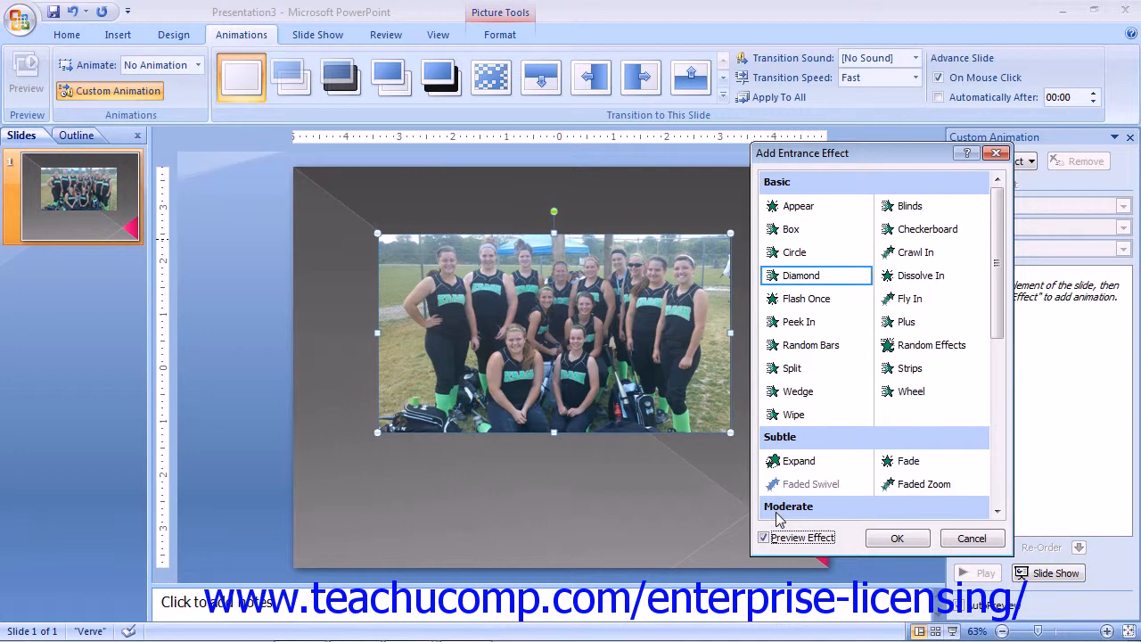
click(897, 538)
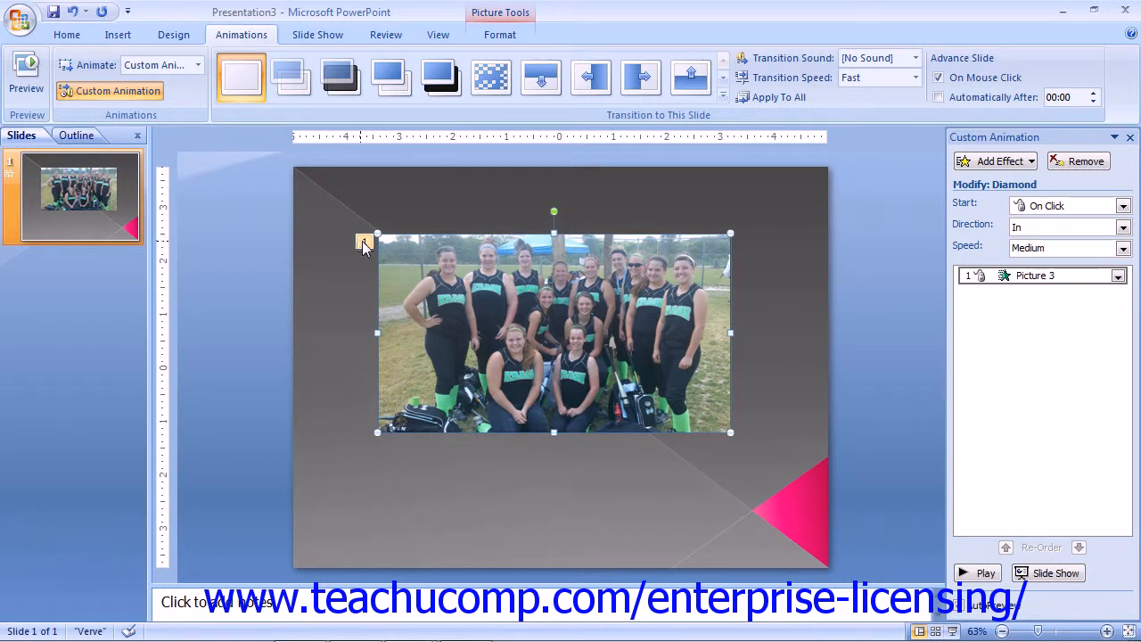
Add a Blinds exit effect to the same picture.
click(1002, 162)
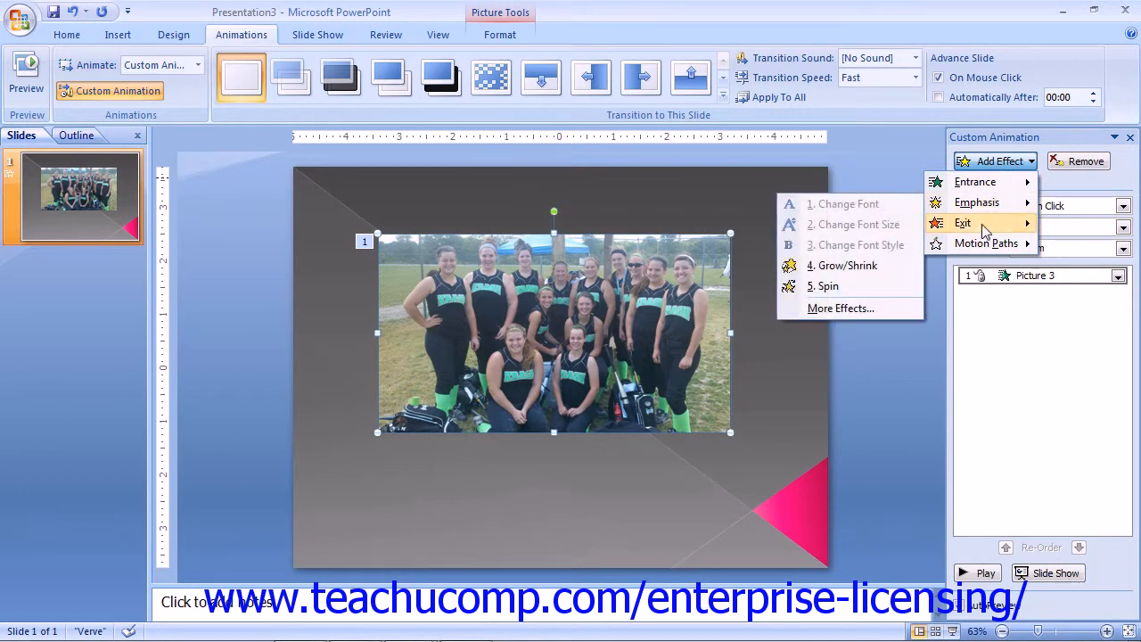
mouse_move(986, 231)
click(905, 222)
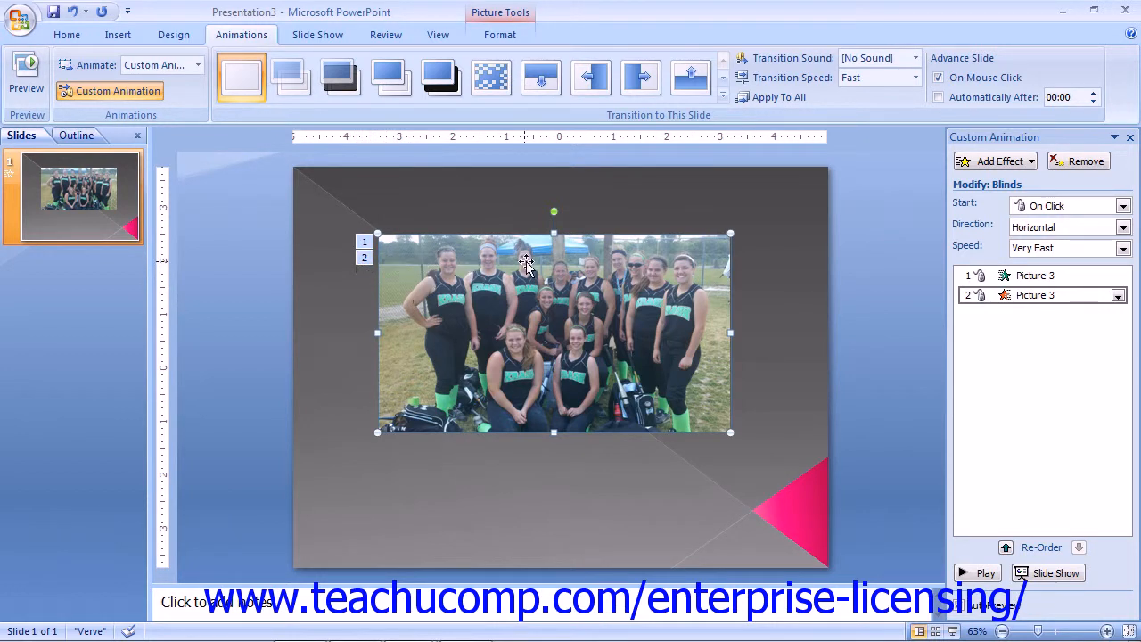
Select the picture's entrance and exit effects in turn to compare their settings.
click(1005, 277)
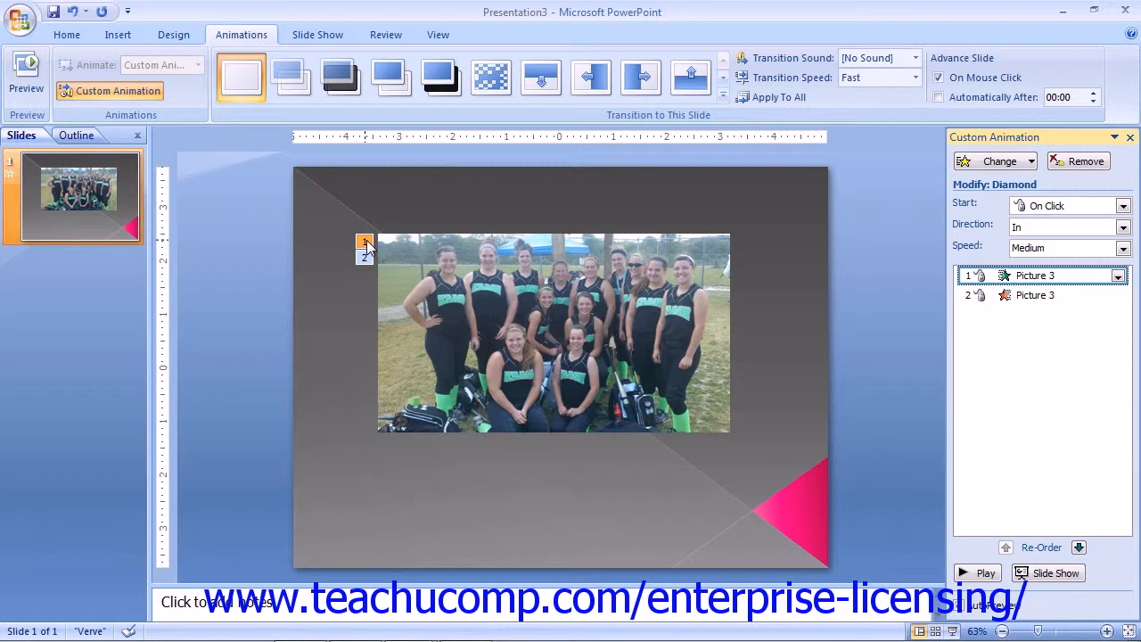
click(1038, 295)
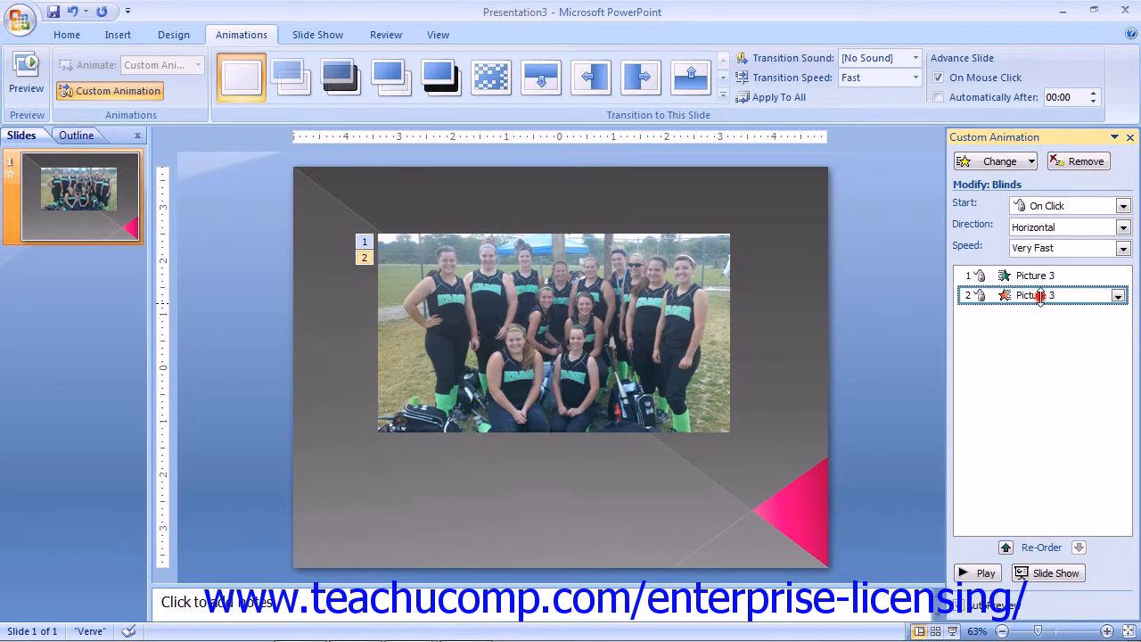
click(1034, 276)
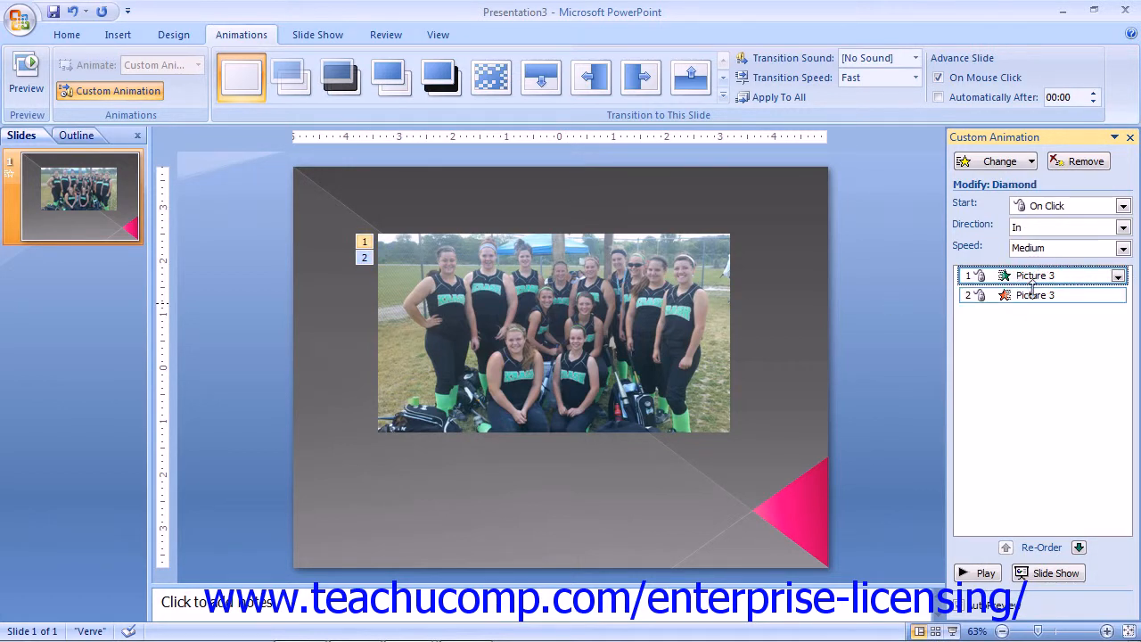
click(1032, 295)
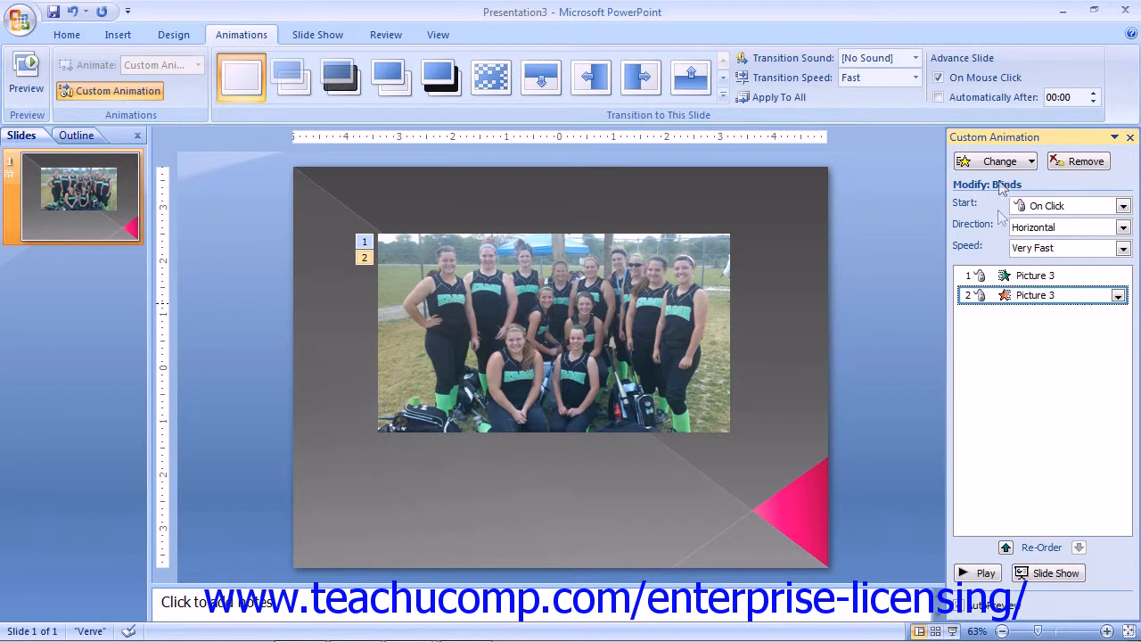
click(1010, 276)
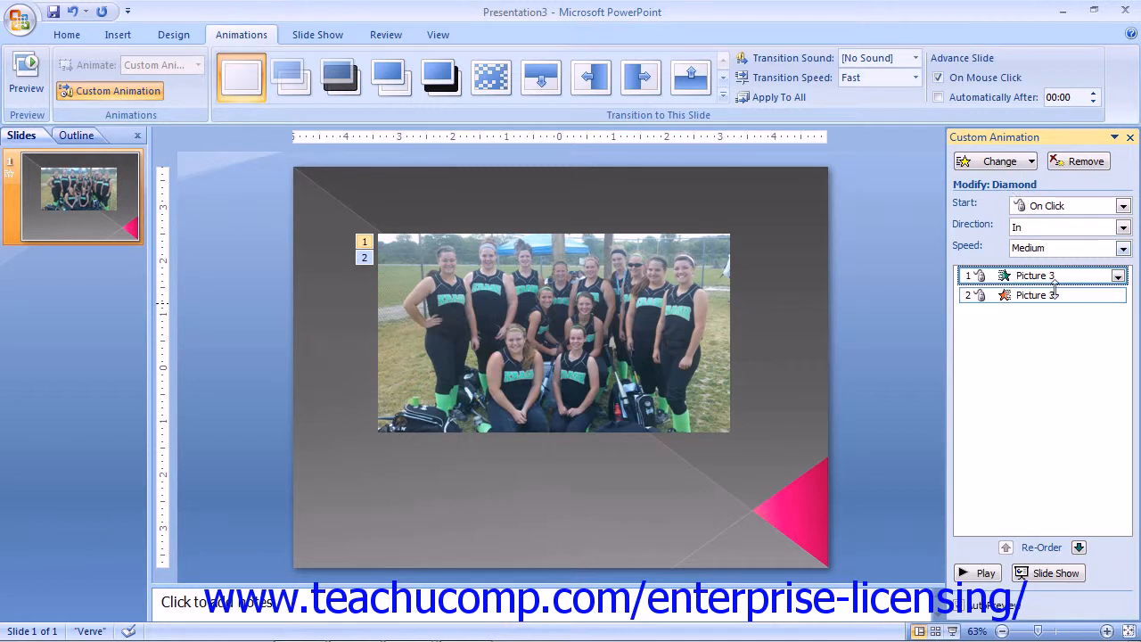
Review the start and direction choices of the Diamond entrance effect, keeping its start at On Click.
click(1122, 206)
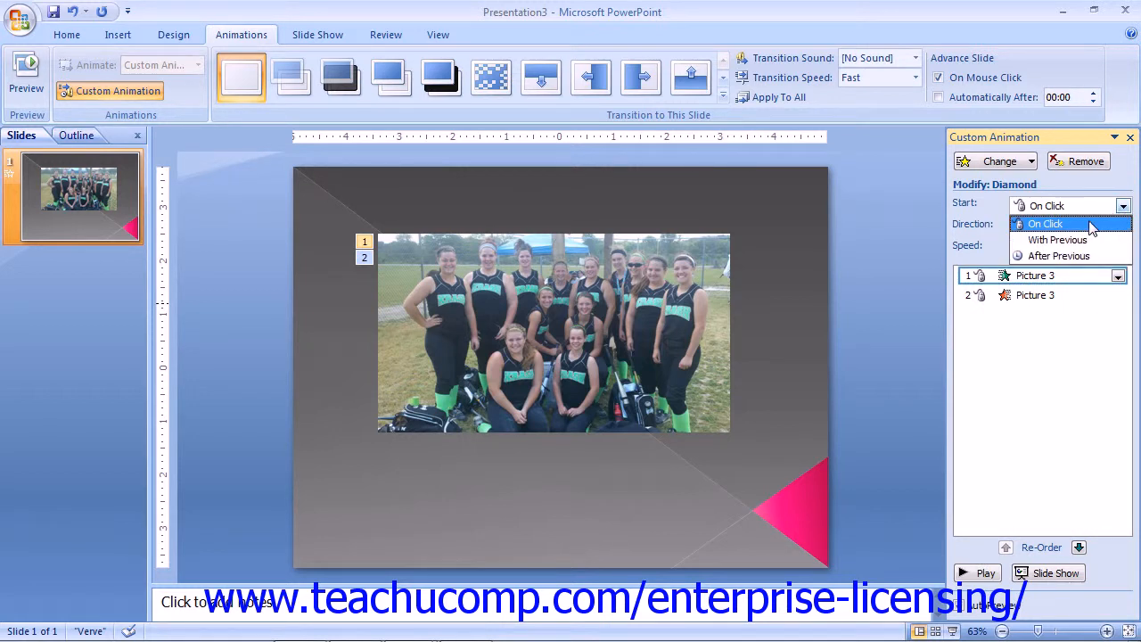
click(1092, 228)
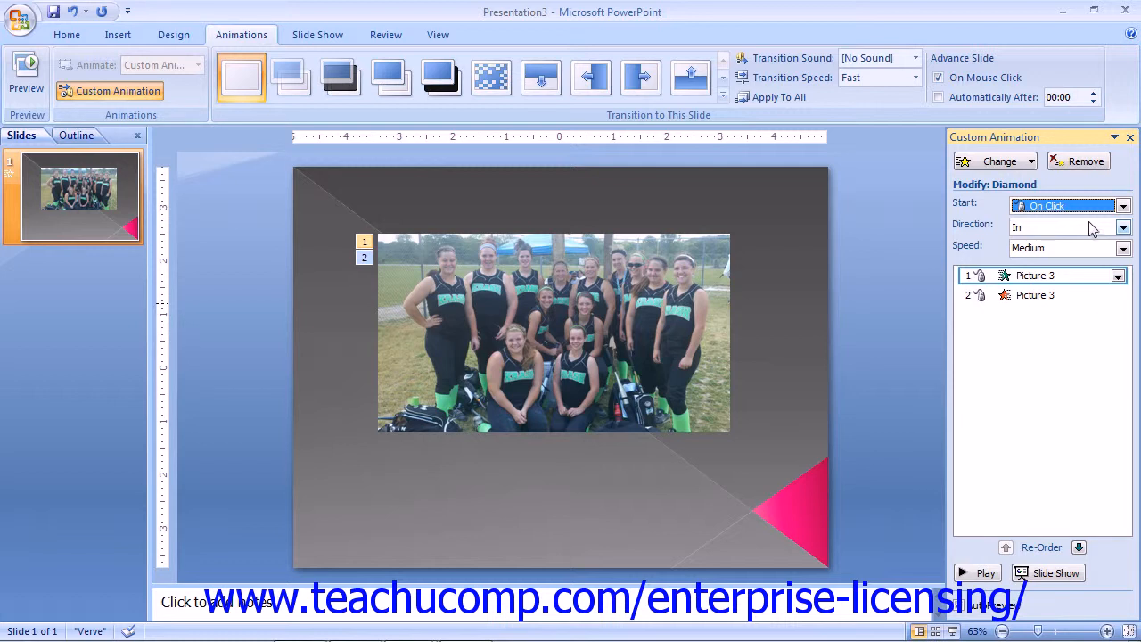
click(1090, 225)
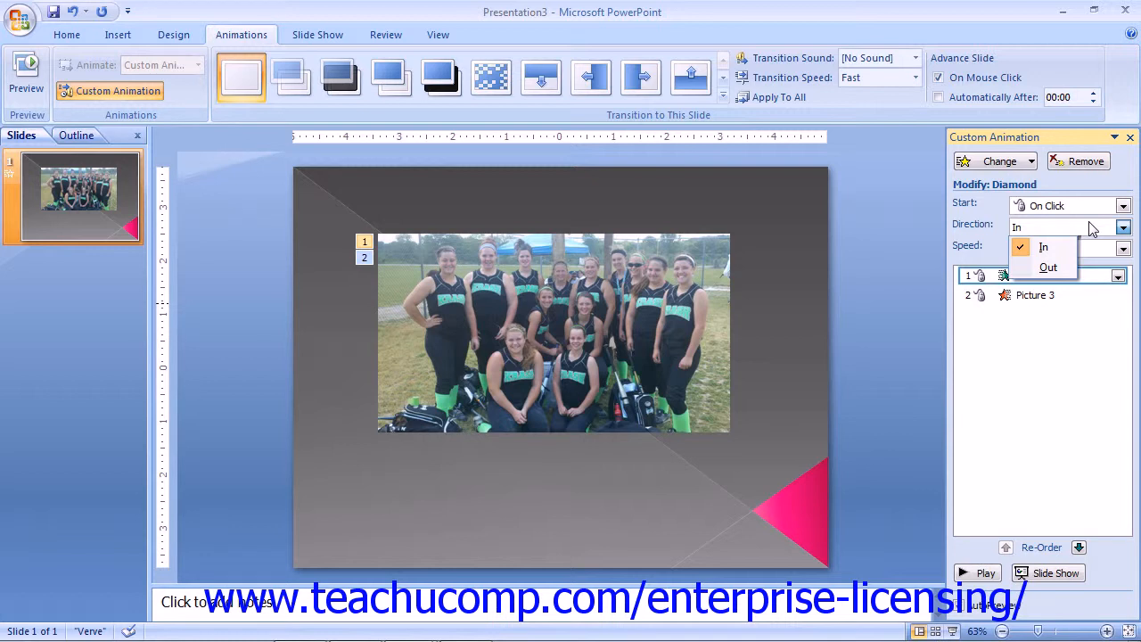
click(1089, 219)
Examine the direction and speed choices available for the Blinds exit effect.
click(1020, 293)
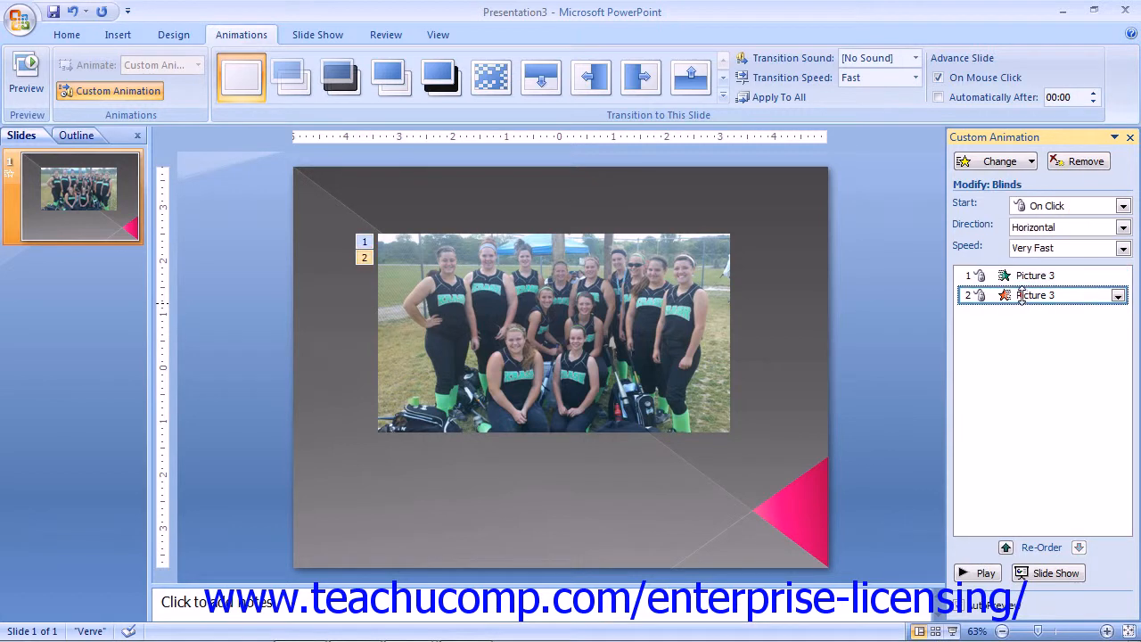
click(1076, 230)
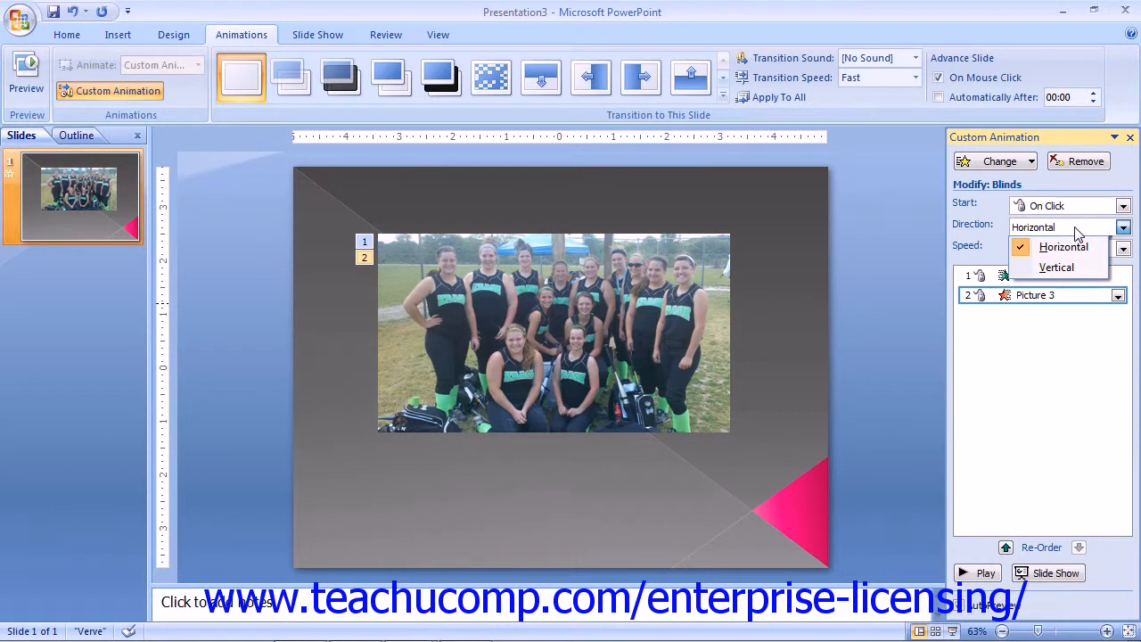
click(1075, 230)
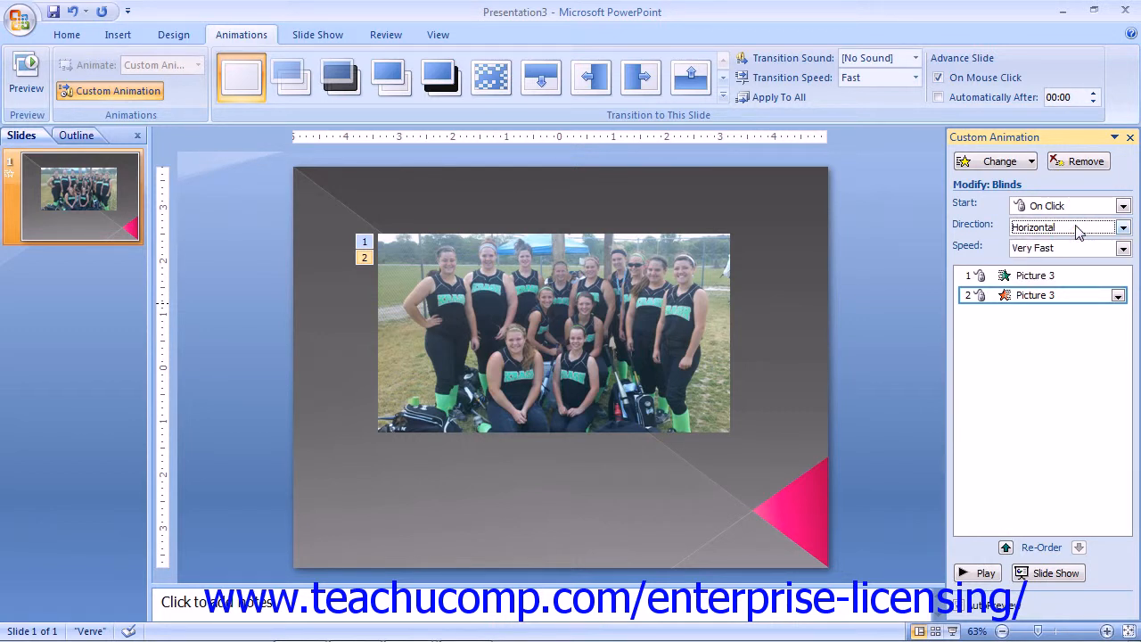
click(1074, 248)
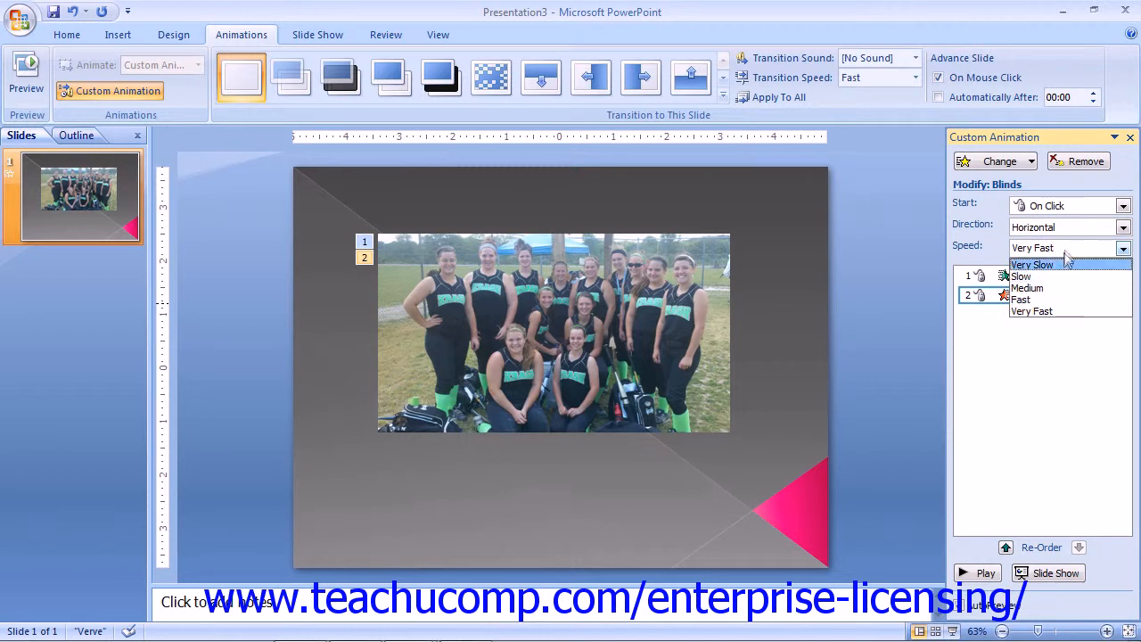
click(1065, 248)
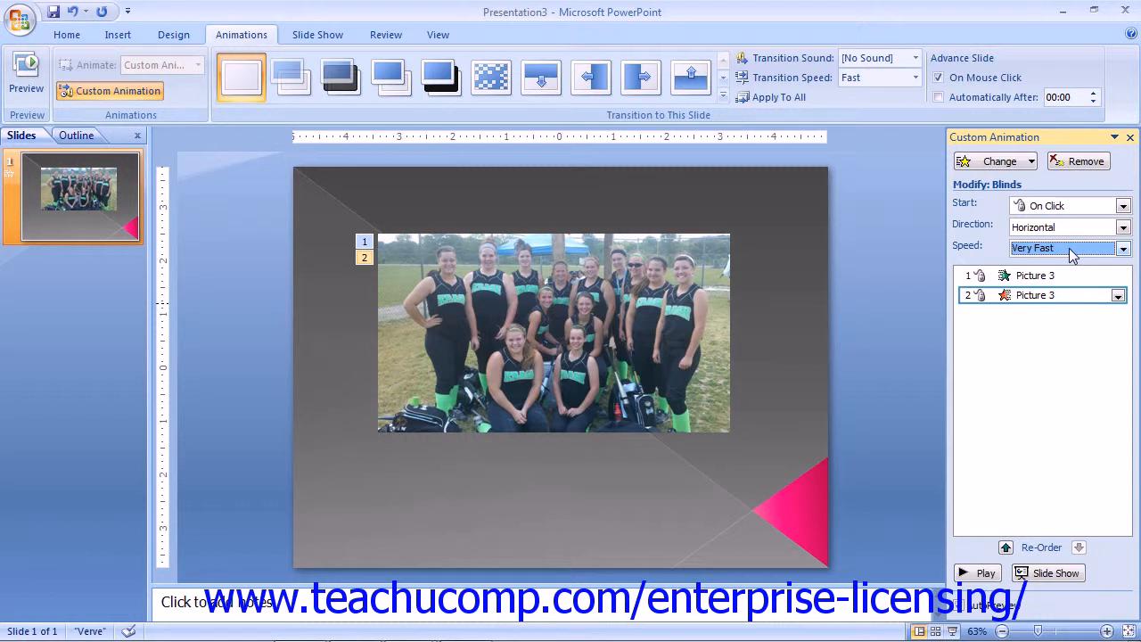
Inspect the Diamond entrance effect's detailed effect and timing options and accept them as they are.
click(1120, 277)
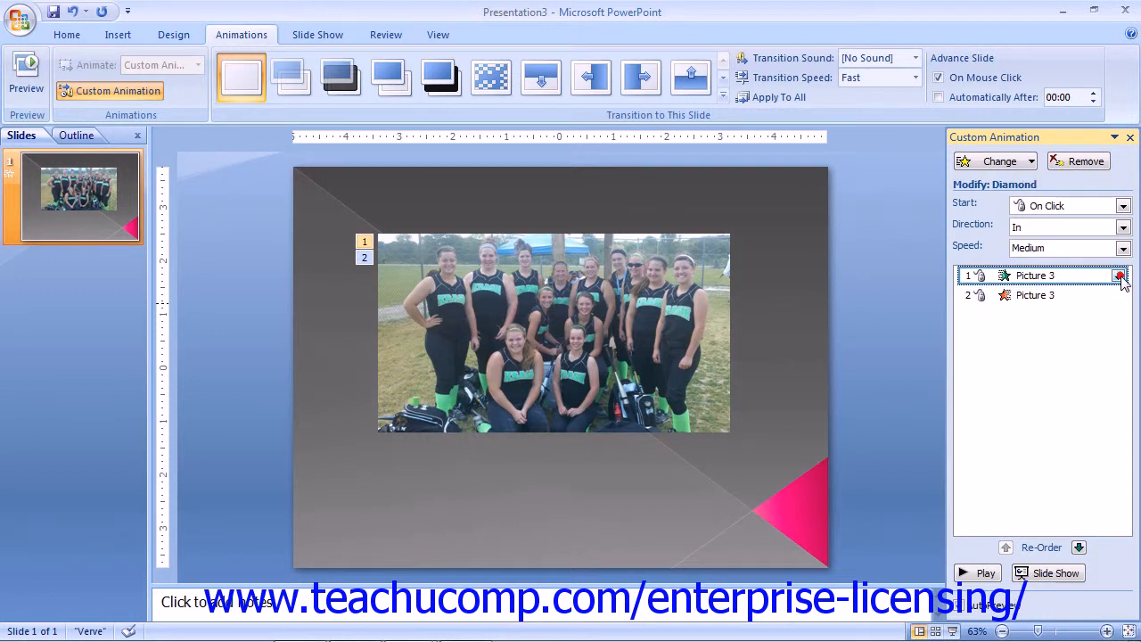
click(1118, 277)
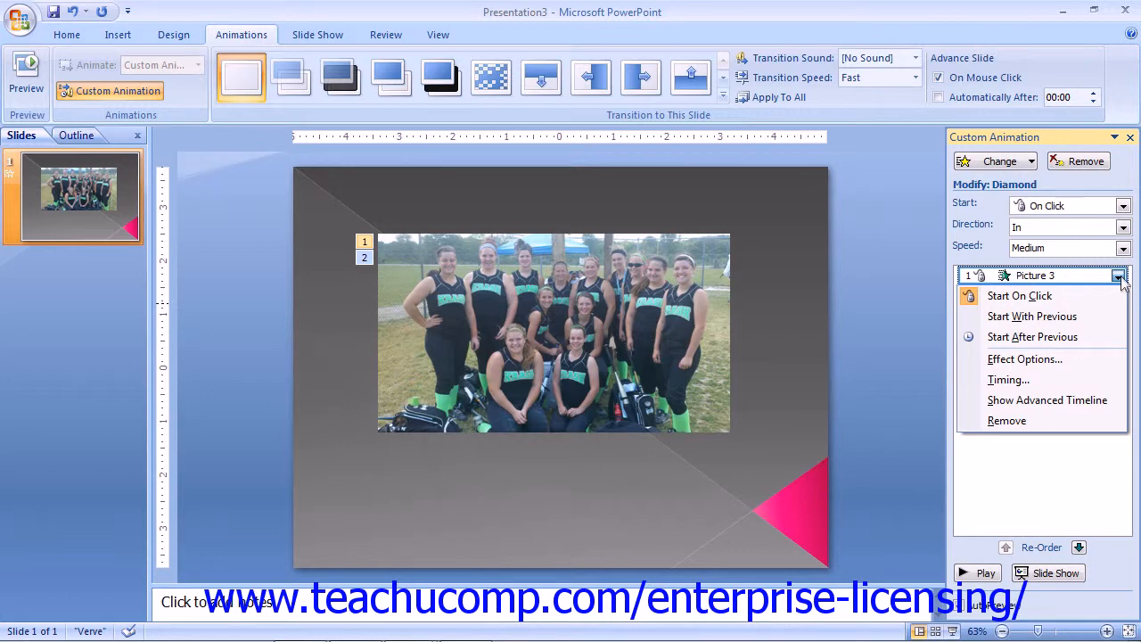
click(1080, 364)
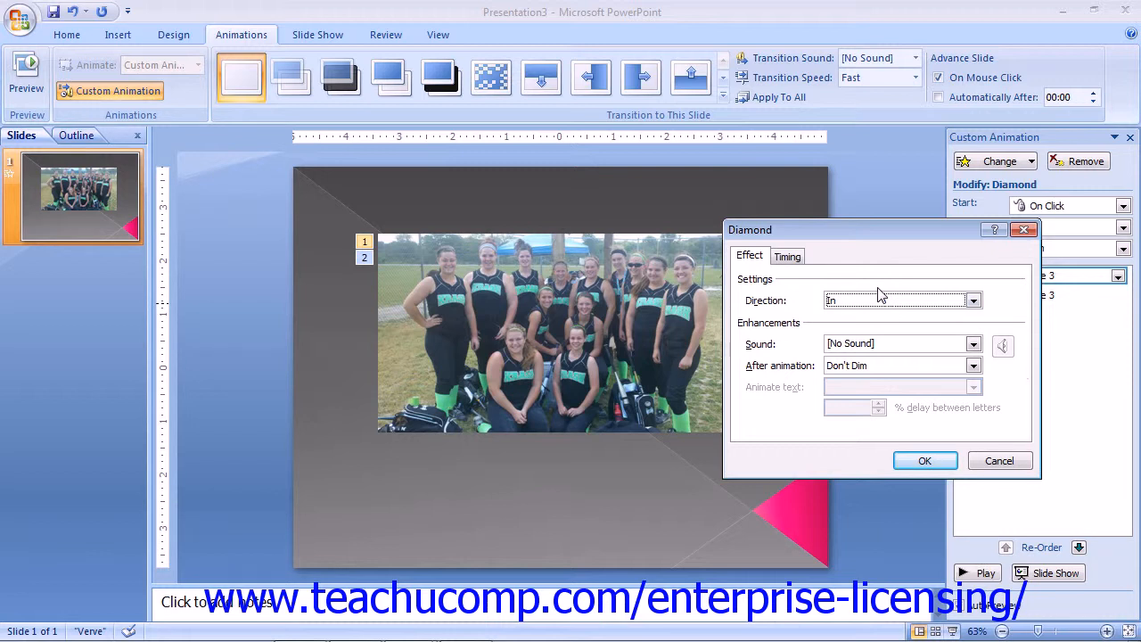
click(788, 256)
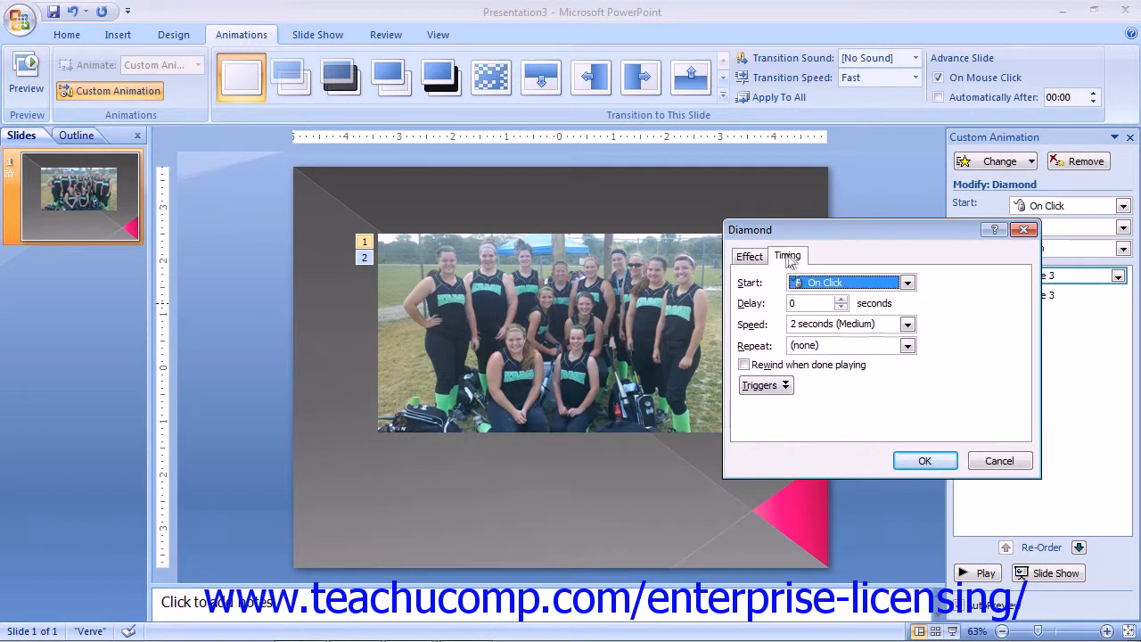
click(750, 256)
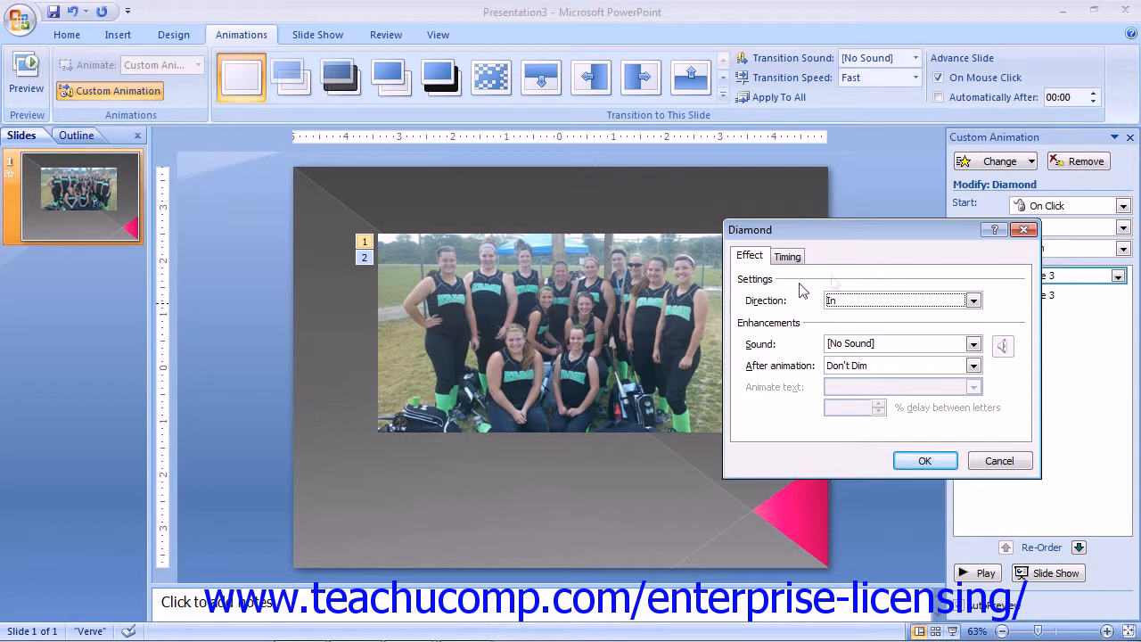
click(924, 461)
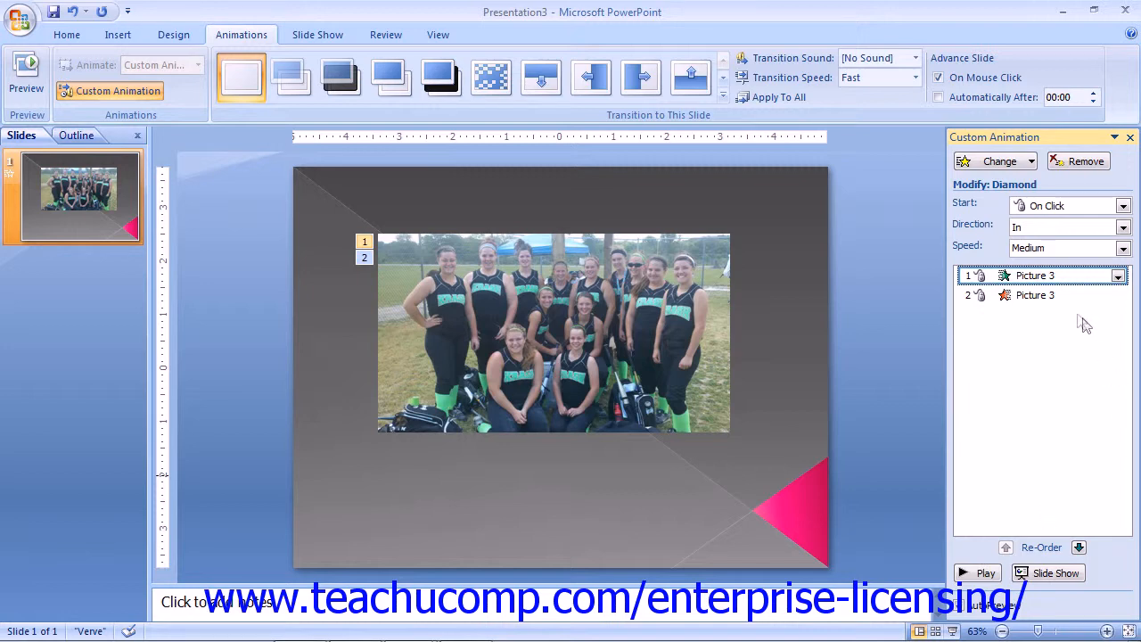
Play a preview of the slide's animations and check the AutoPreview option.
click(976, 578)
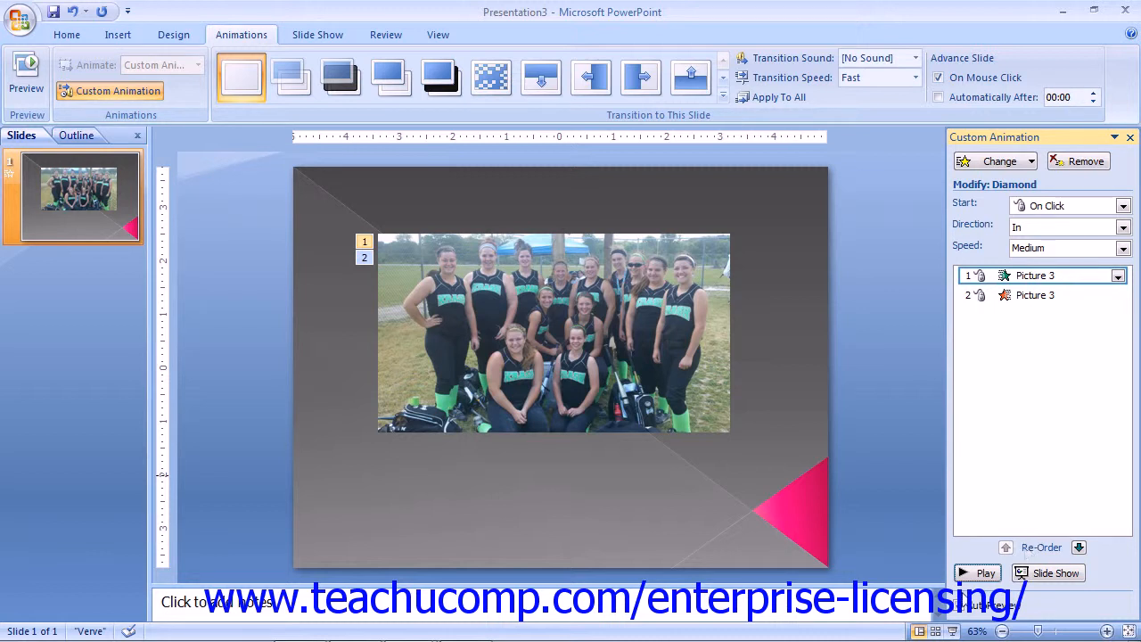
click(963, 608)
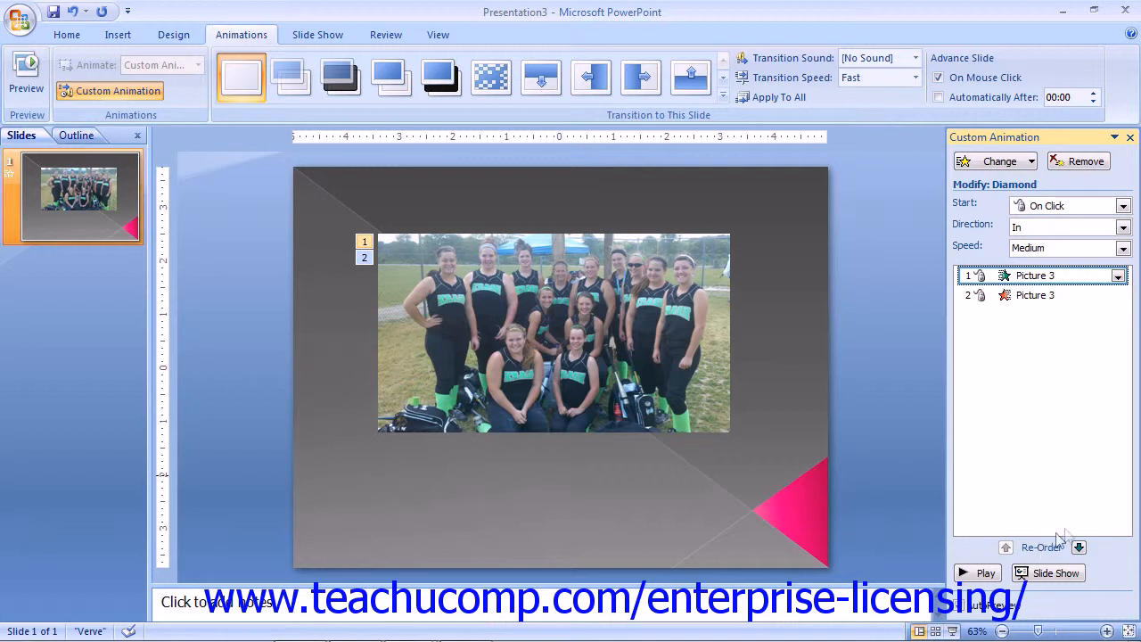
Move the Diamond entrance effect after the Blinds exit effect and back to first place in the animation order.
click(1079, 546)
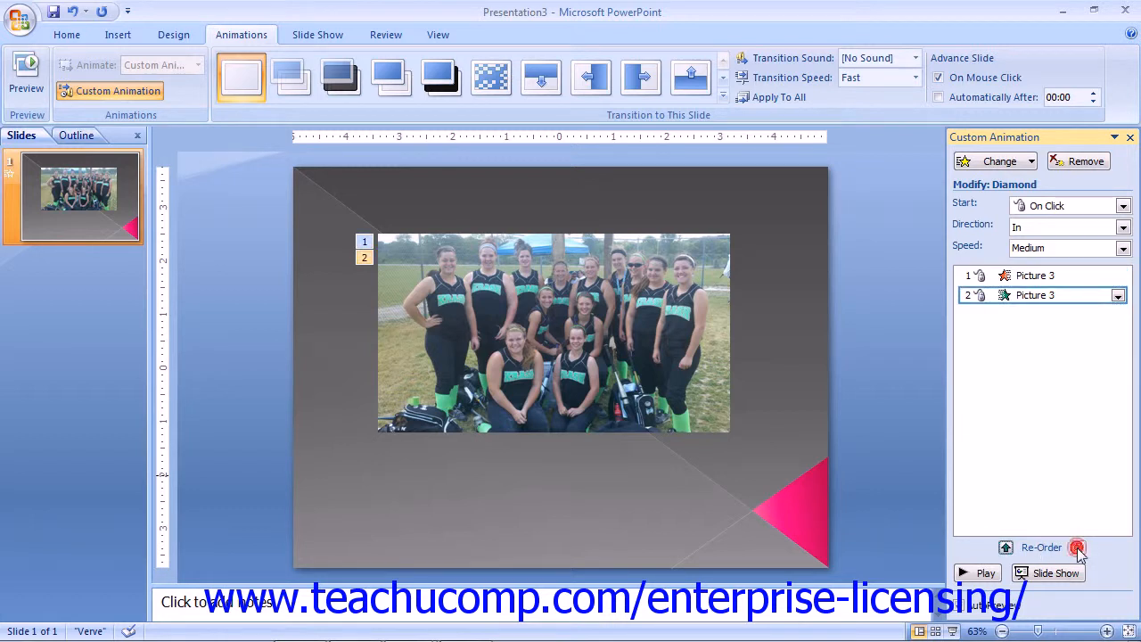
click(1007, 548)
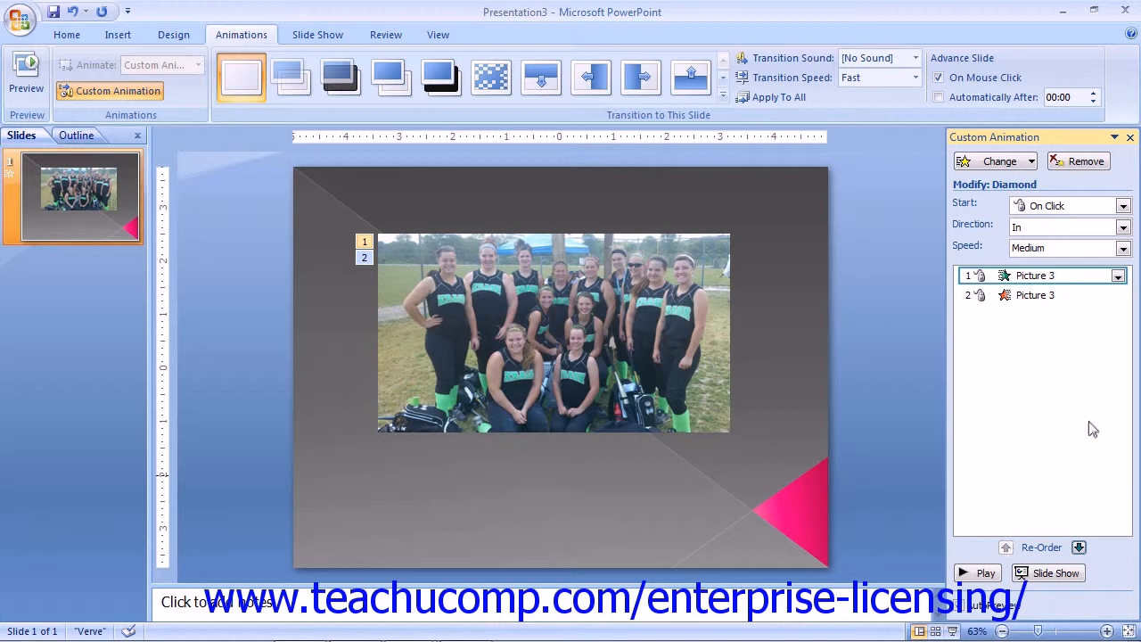
Remove the Diamond entrance effect from the picture.
click(1061, 275)
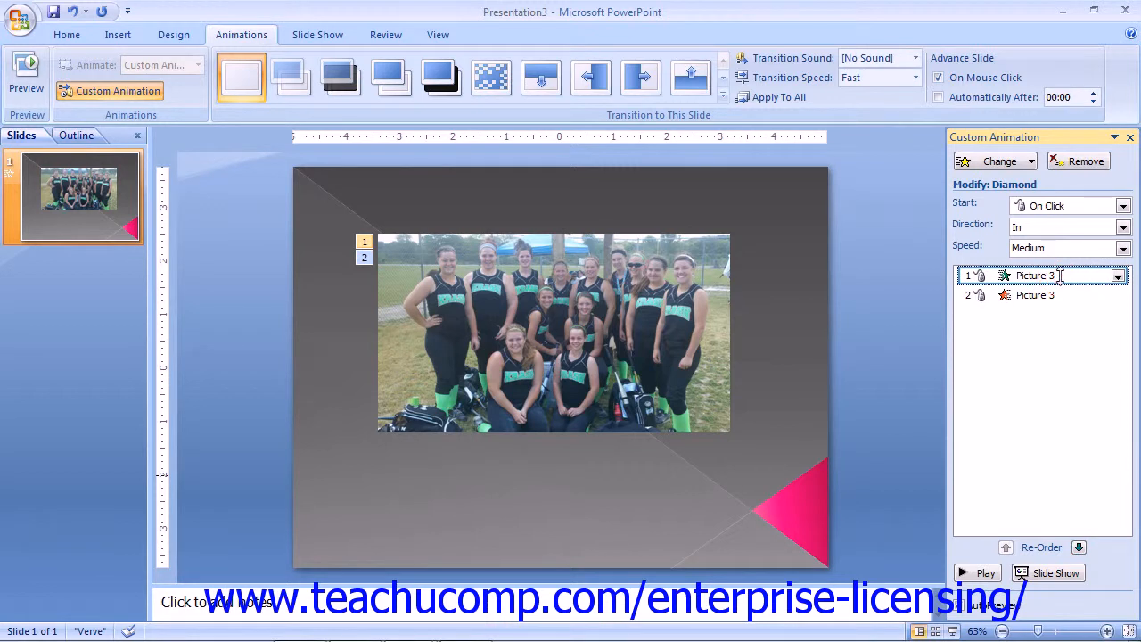
click(1088, 167)
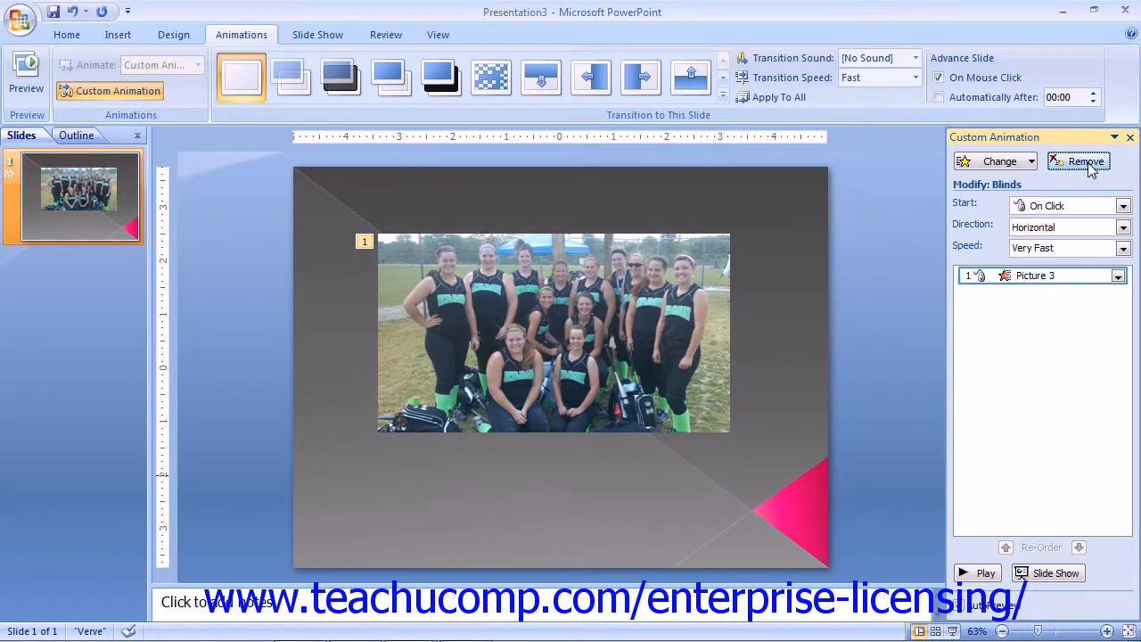